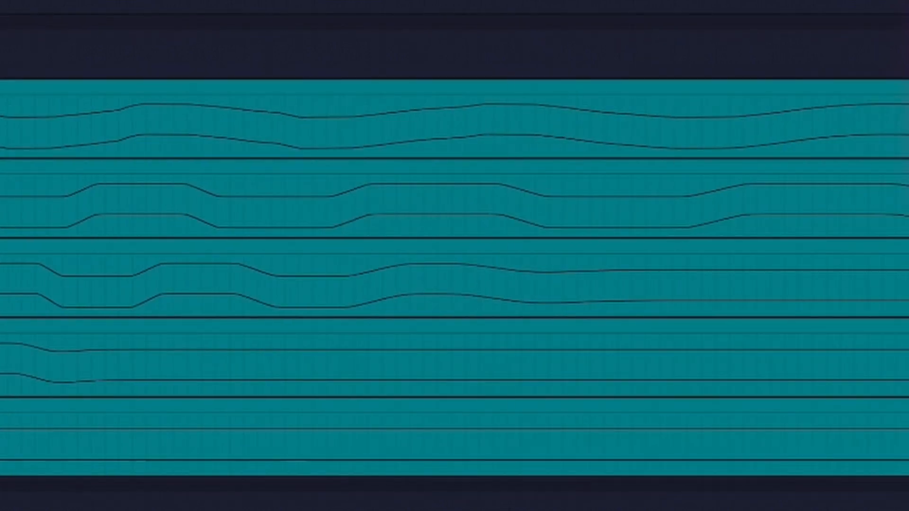
- Play the layered kick on track 12 and inspect band 3 in the equalizer of its Neutron plug-in
scroll(507, 255, down, 6)
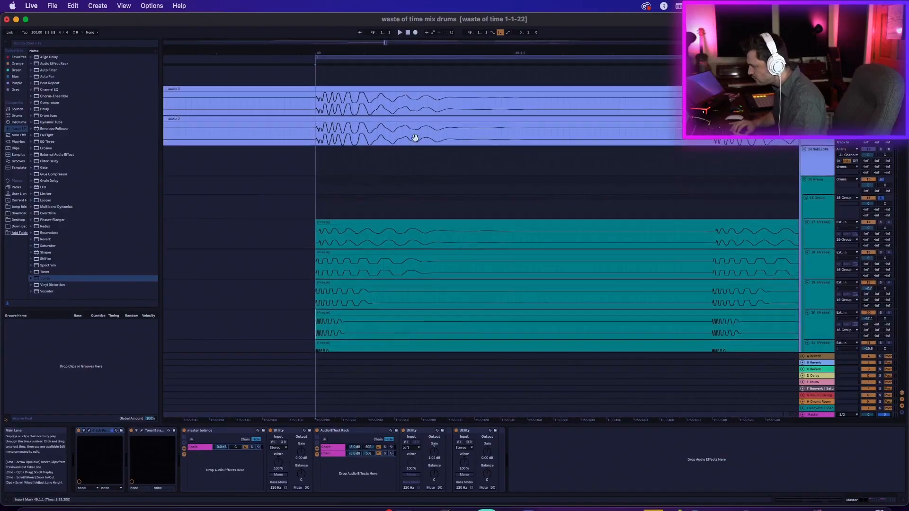
scroll(415, 138, up, 2)
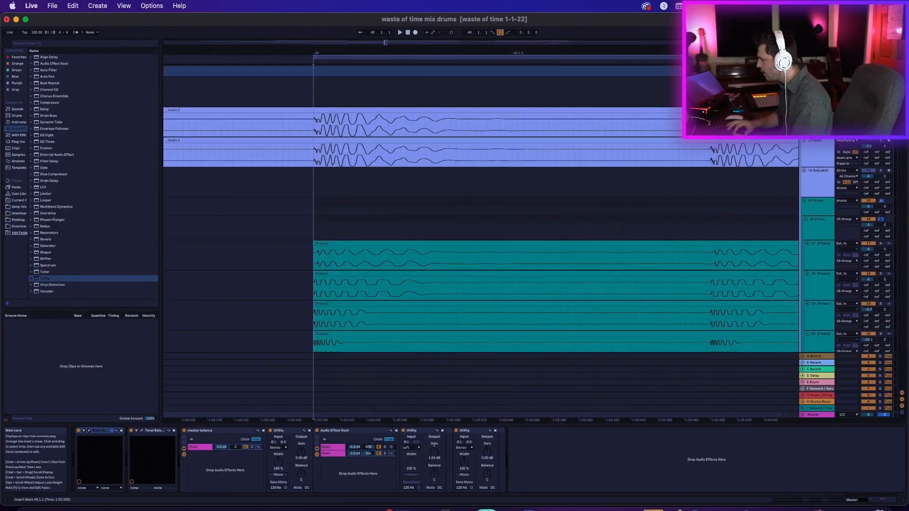
click(818, 113)
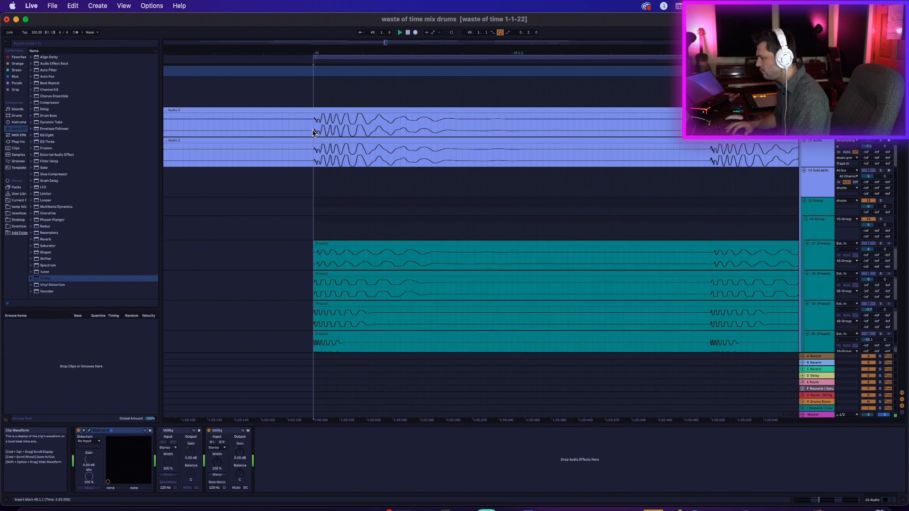
drag(365, 52, 365, 40)
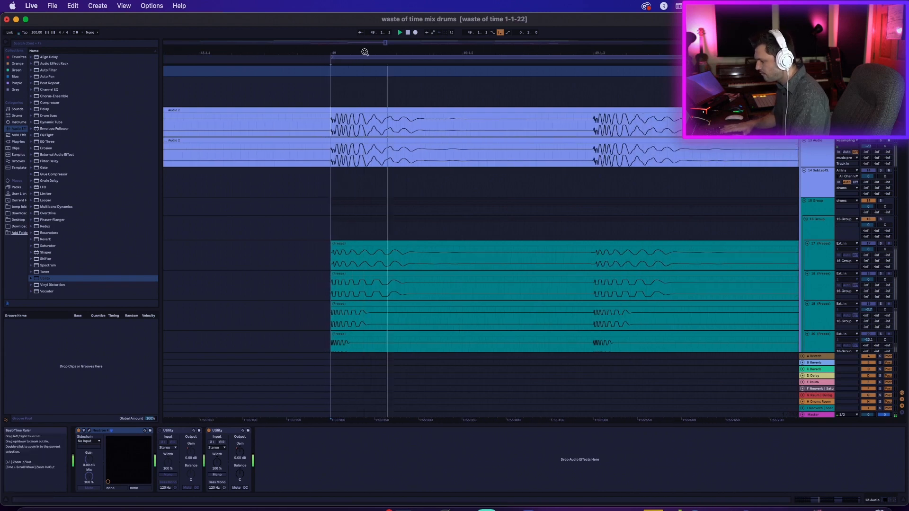
click(89, 432)
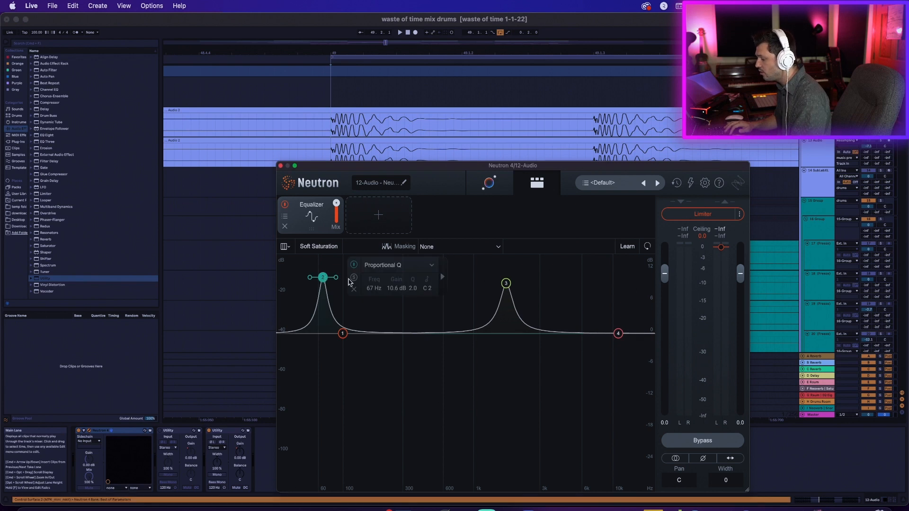
click(506, 283)
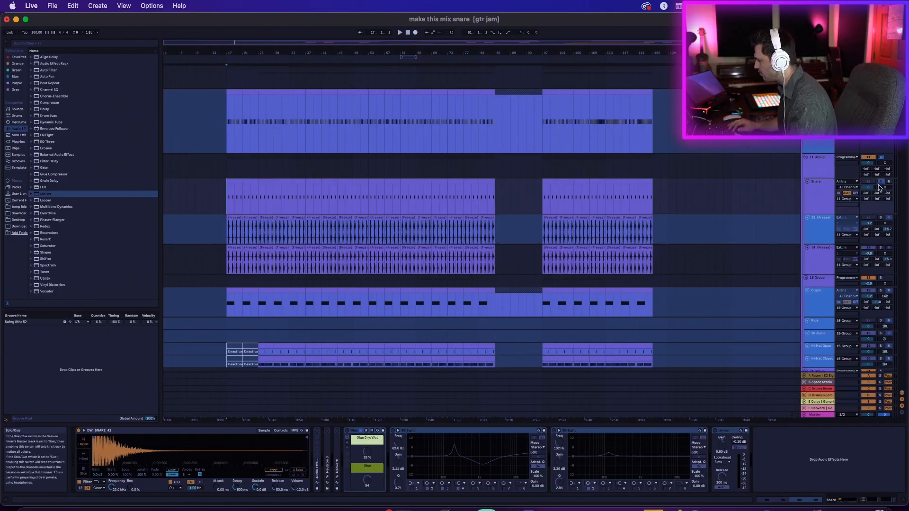
- Enable the Glue rack on the Snare track and unfold its Glue Compressor to inspect the settings
key(space)
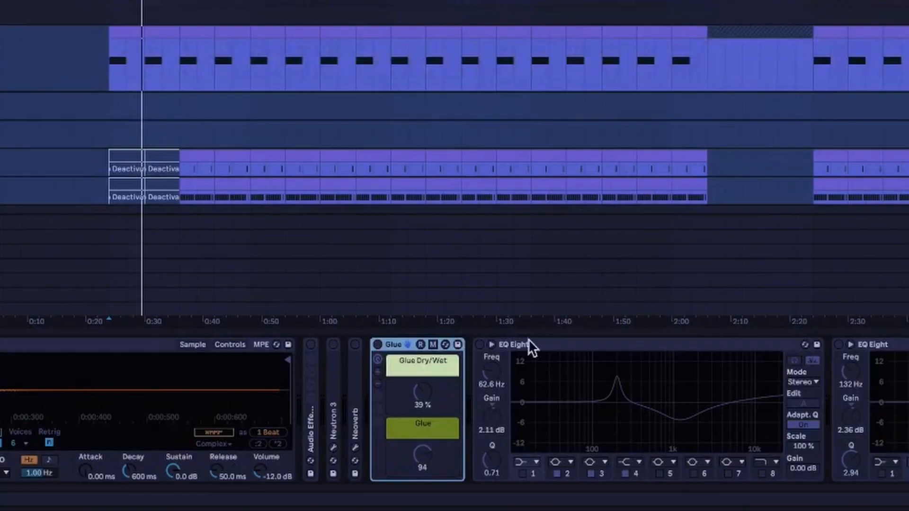
click(377, 344)
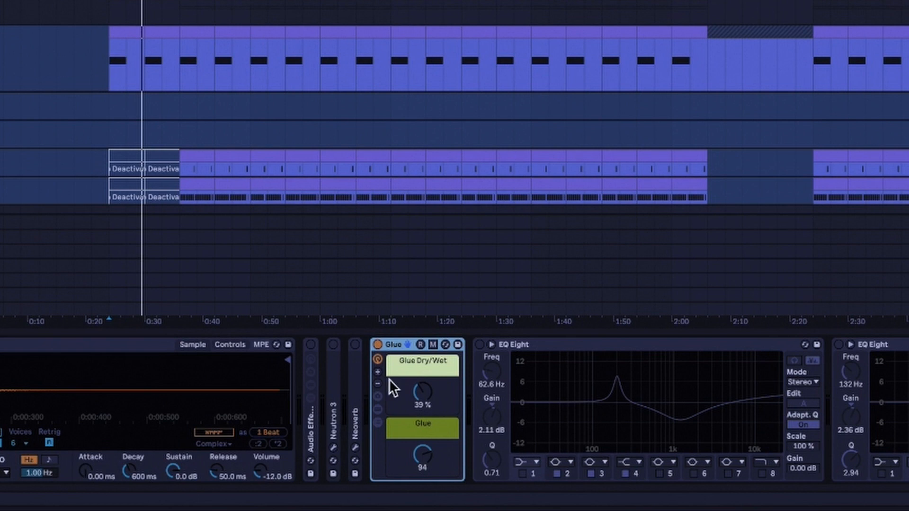
click(377, 409)
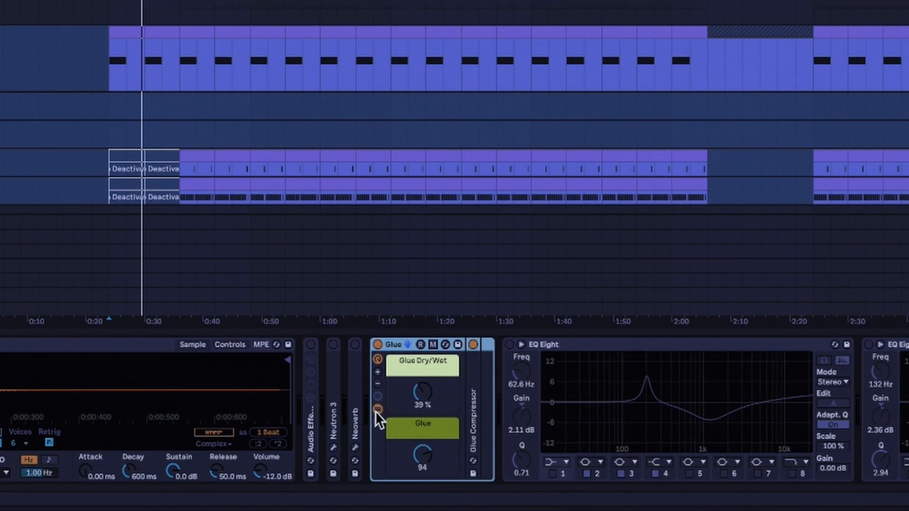
double_click(472, 416)
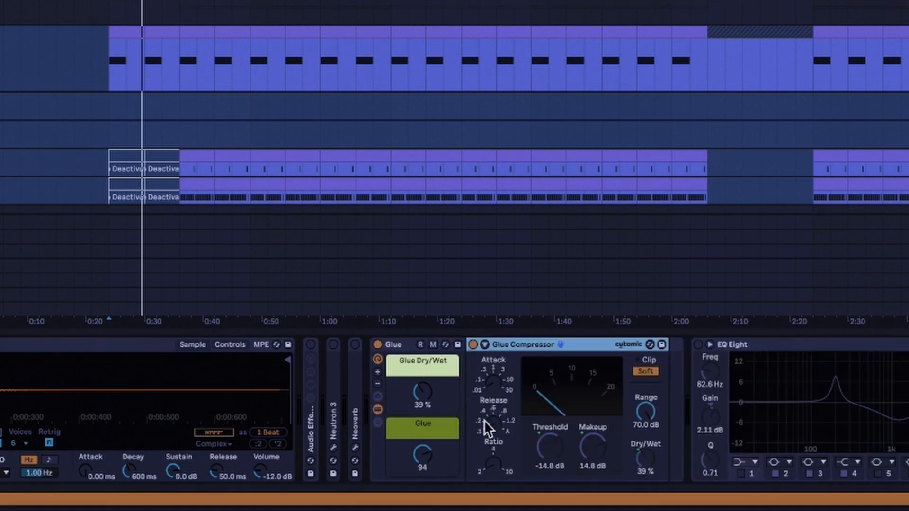
- Collapse the Glue rack's device view and compare the snare with the rack bypassed and re-enabled
click(377, 409)
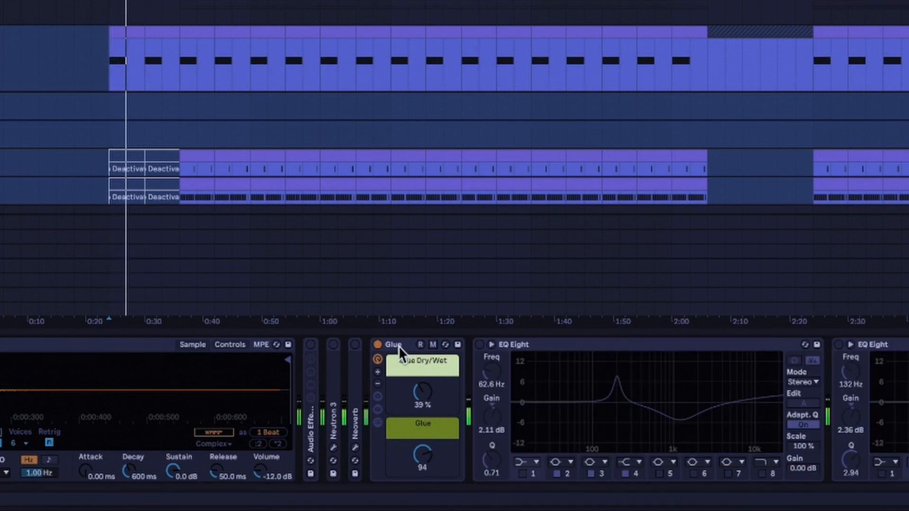
click(378, 345)
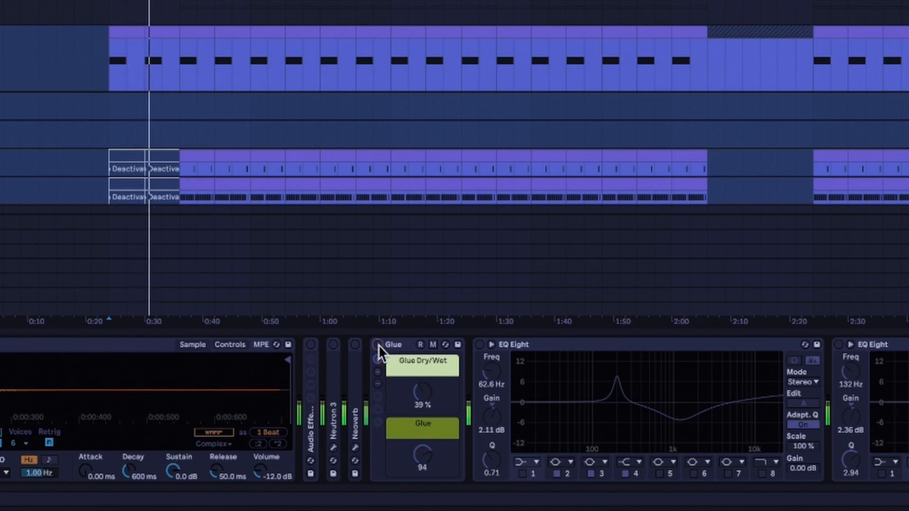
click(377, 345)
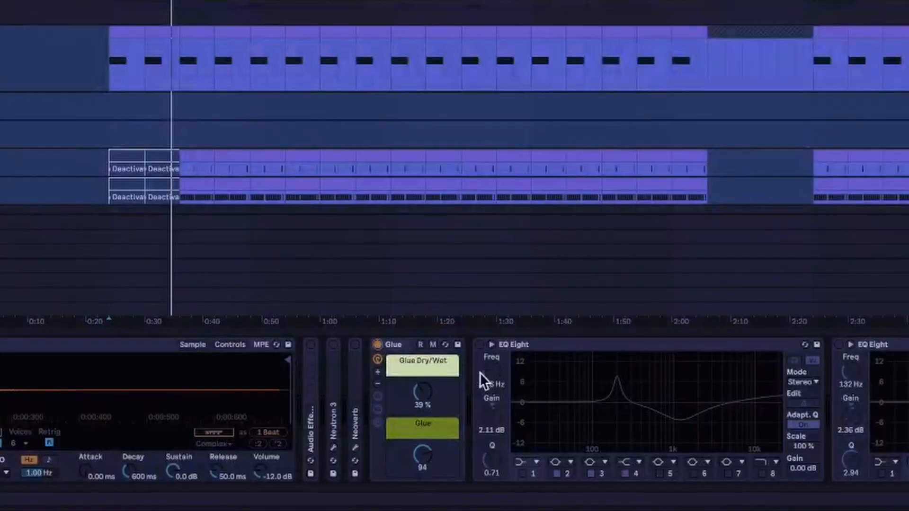
- Enable both EQ Eight devices on the Snare track and listen to the snare through them
click(479, 344)
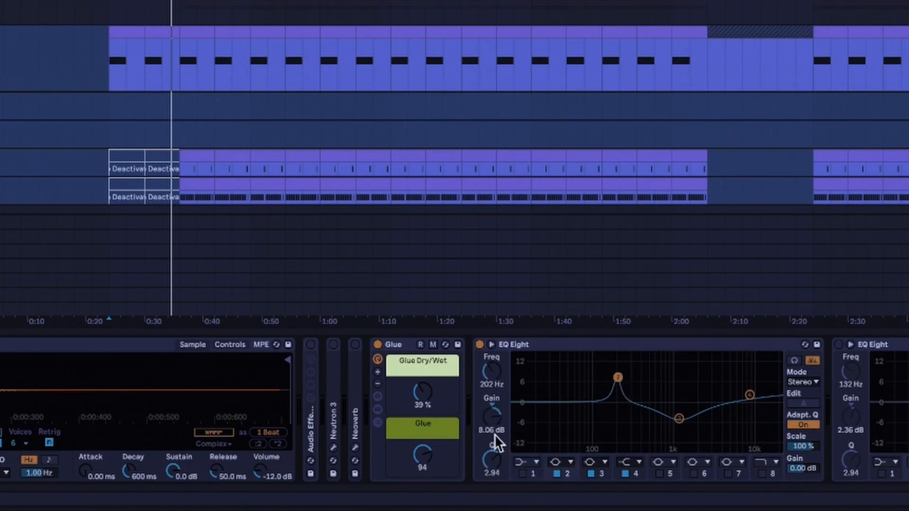
key(space)
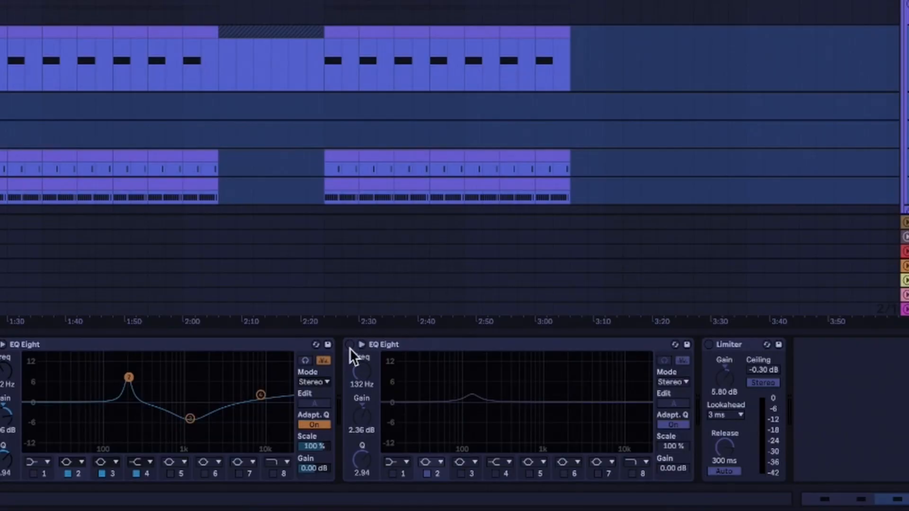
click(351, 344)
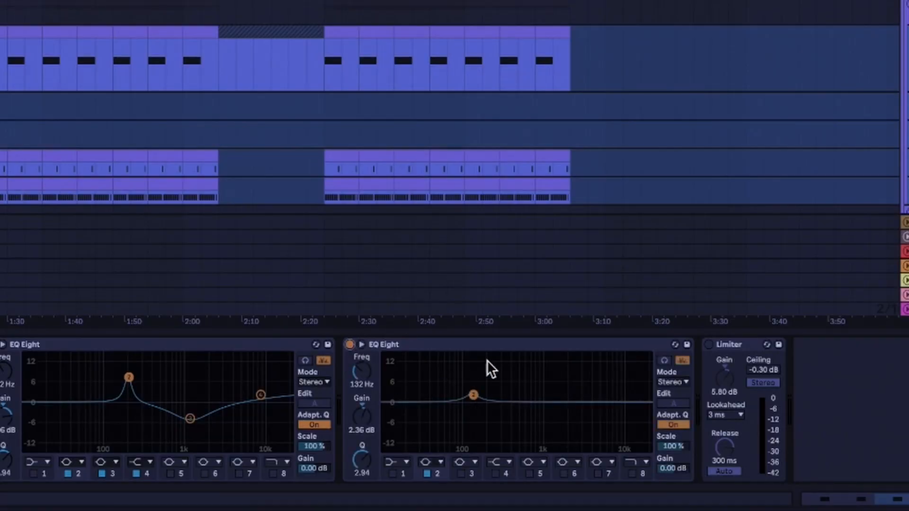
key(space)
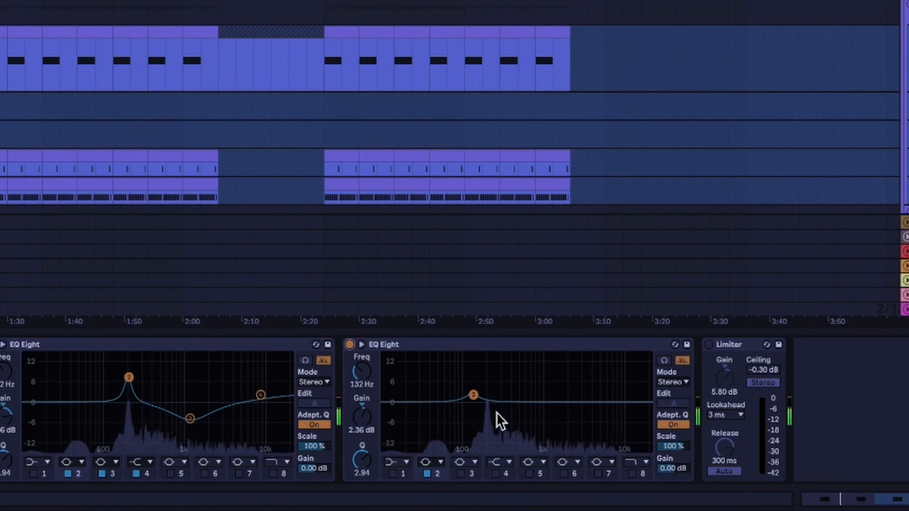
- Compare the snare with the second EQ Eight bypassed and re-enabled, and audition the chain with the Limiter
click(349, 344)
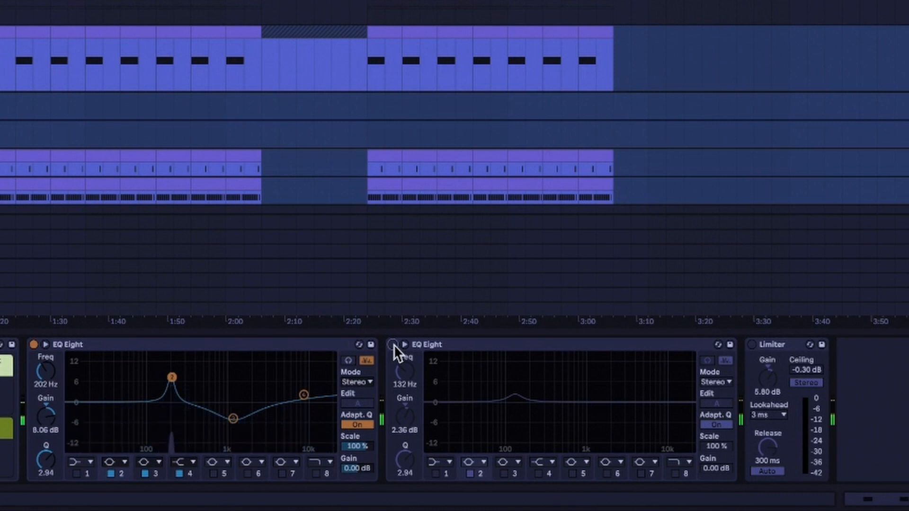
click(393, 345)
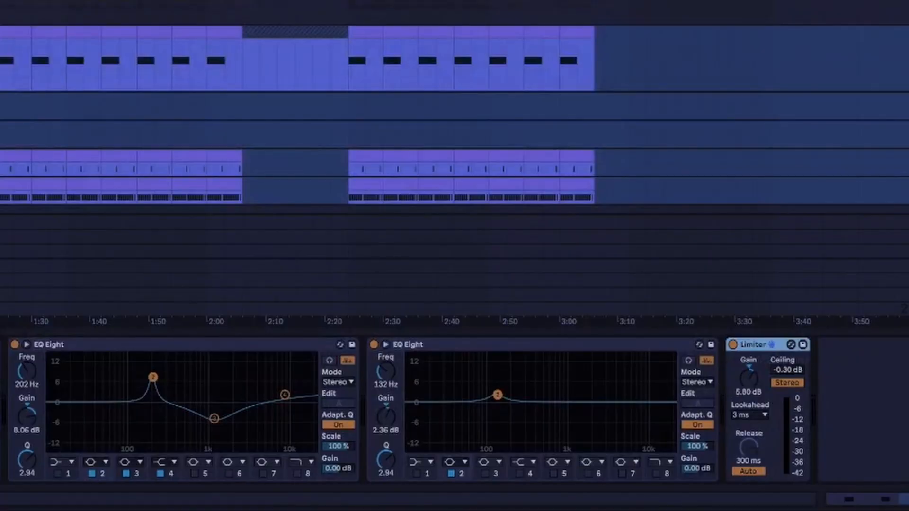
key(space)
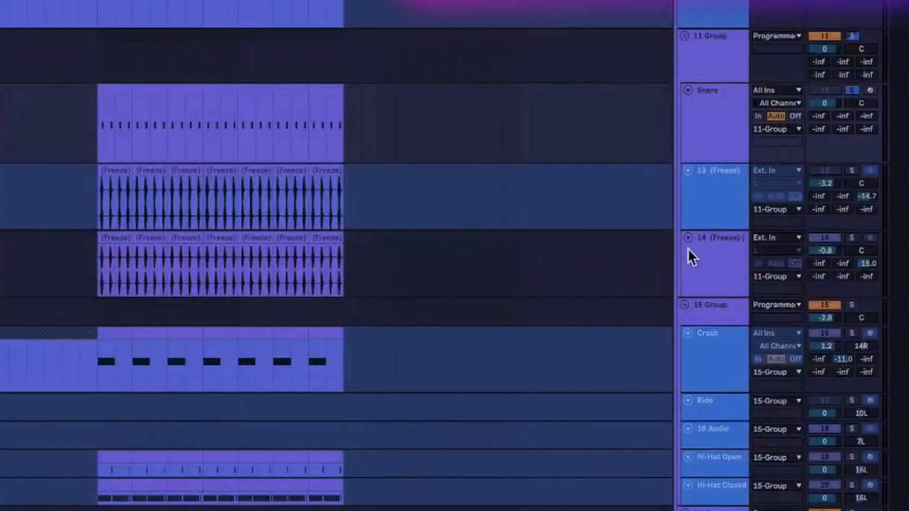
- Freeze the Snare track and copy all its frozen clips onto track 13 as audio
right_click(715, 145)
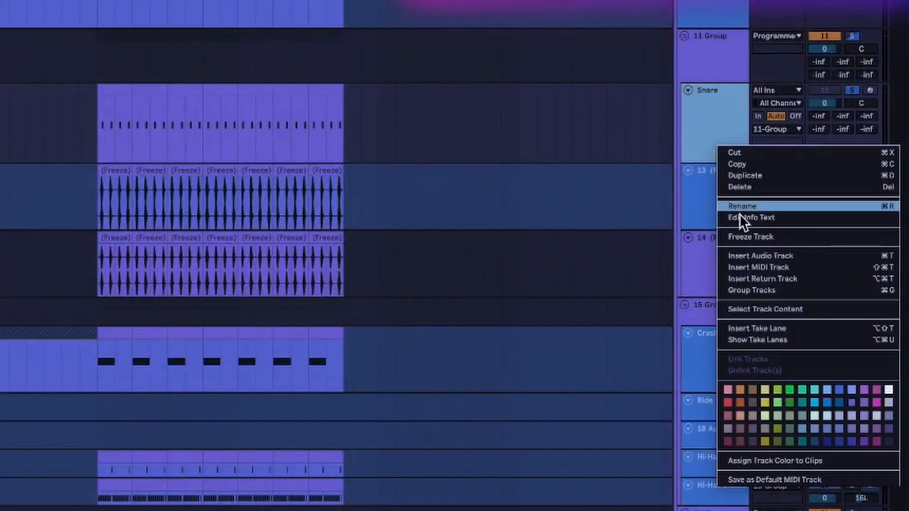
click(744, 236)
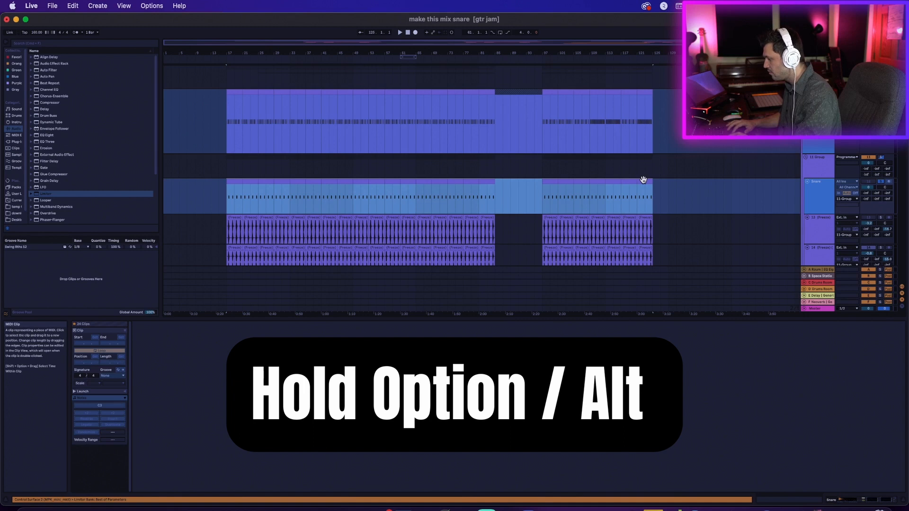
drag(643, 179, 647, 225)
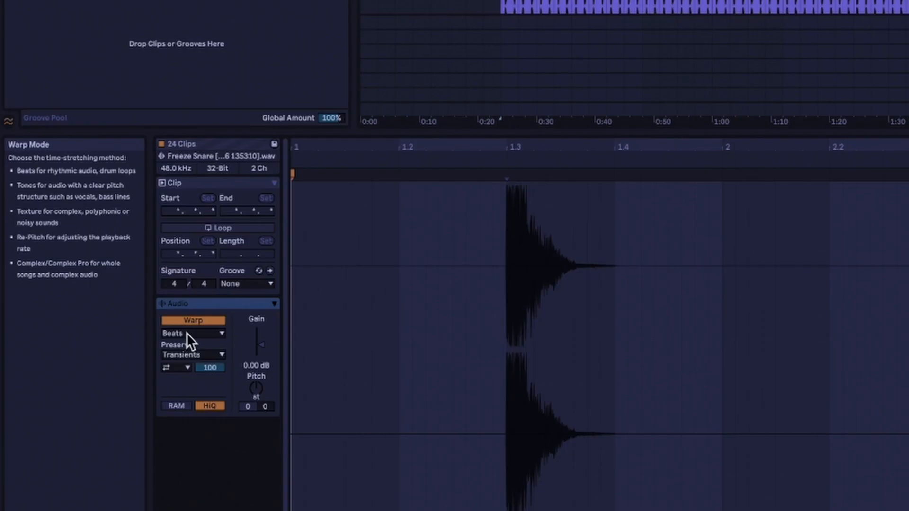
- Set the warp mode of all copied snare clips on track 13 to Complex Pro and open a single clip
click(187, 334)
key(Escape)
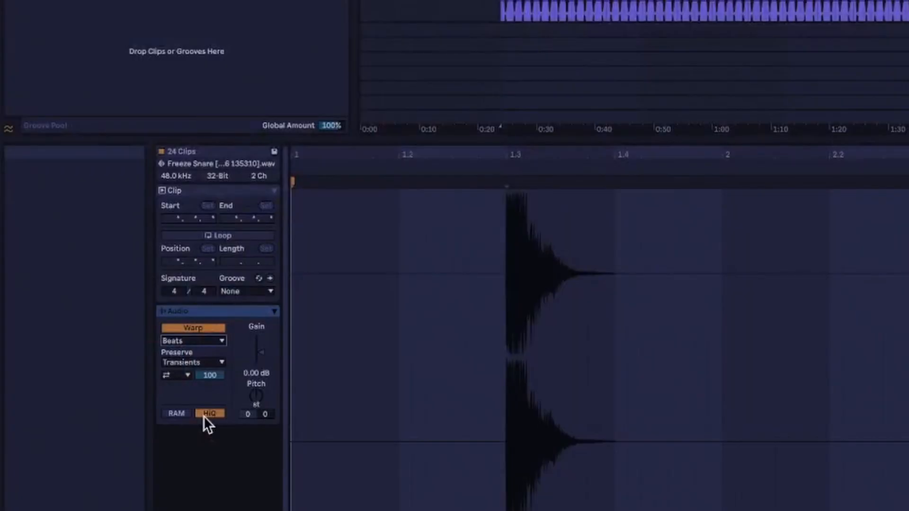
click(211, 340)
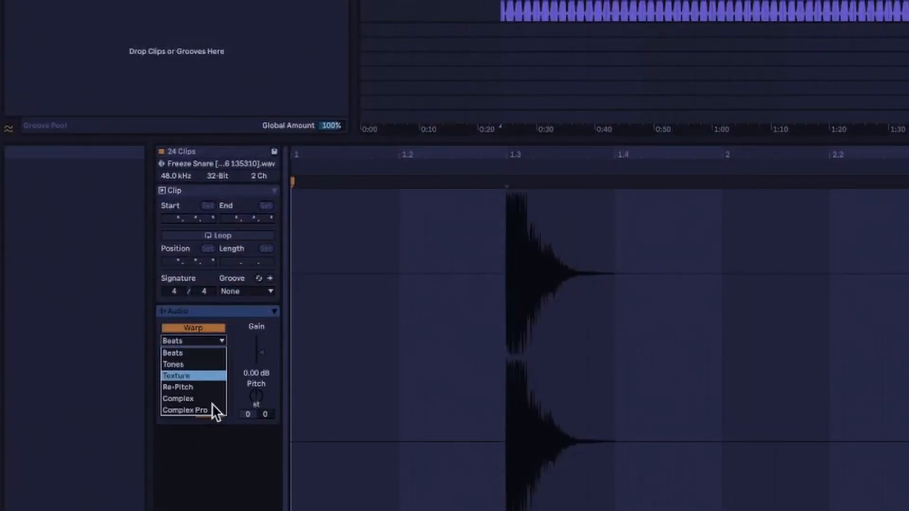
click(212, 407)
click(517, 3)
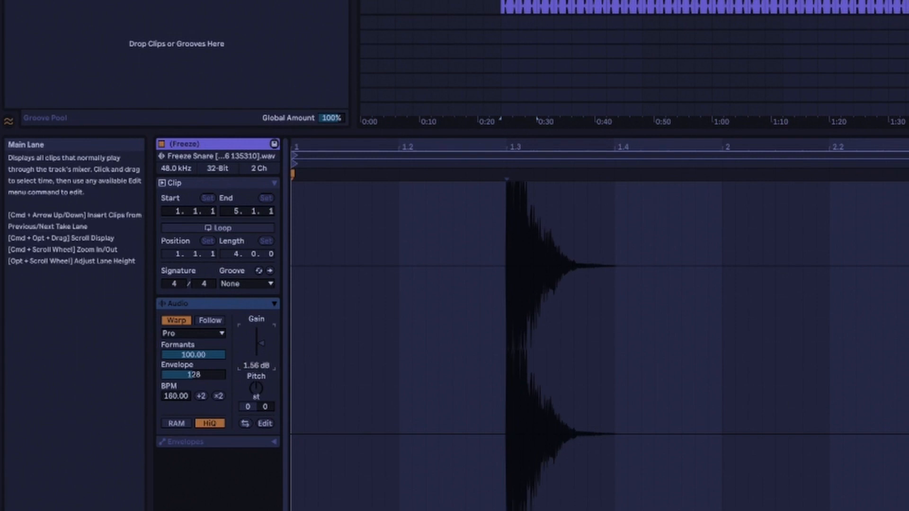
double_click(908, 6)
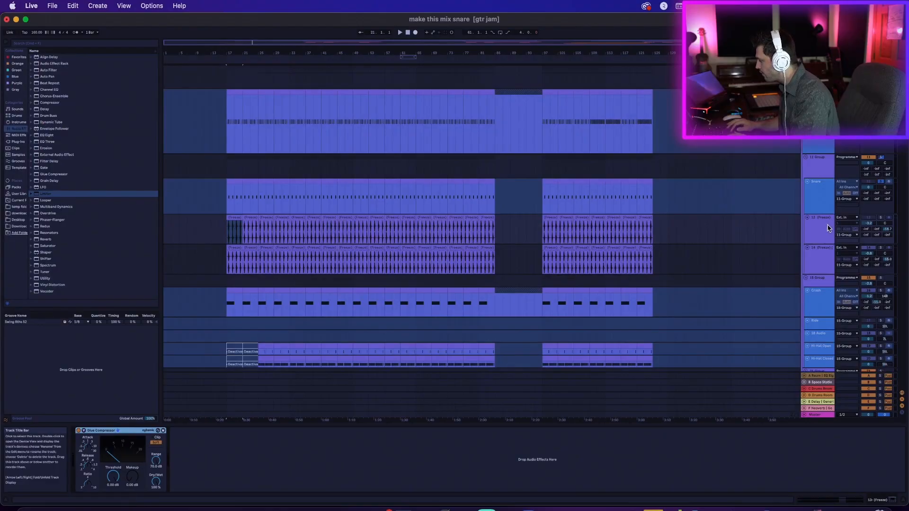
- Freeze track 13 and copy all its frozen snare clips onto track 14 as audio
right_click(828, 229)
click(812, 267)
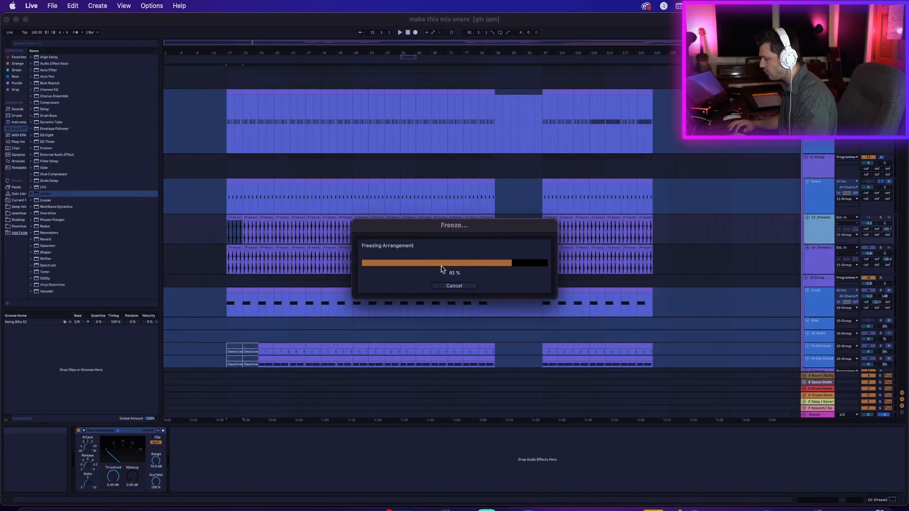
click(647, 218)
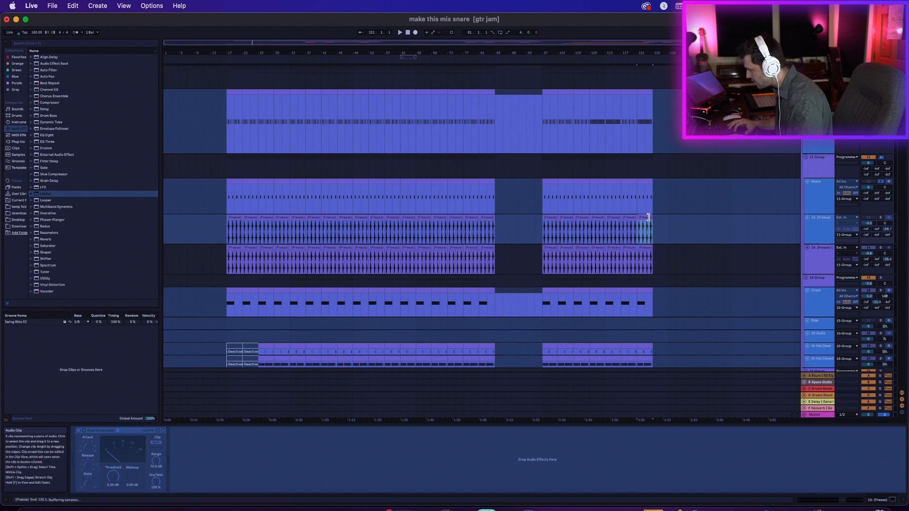
shift+click(234, 215)
drag(234, 215, 236, 268)
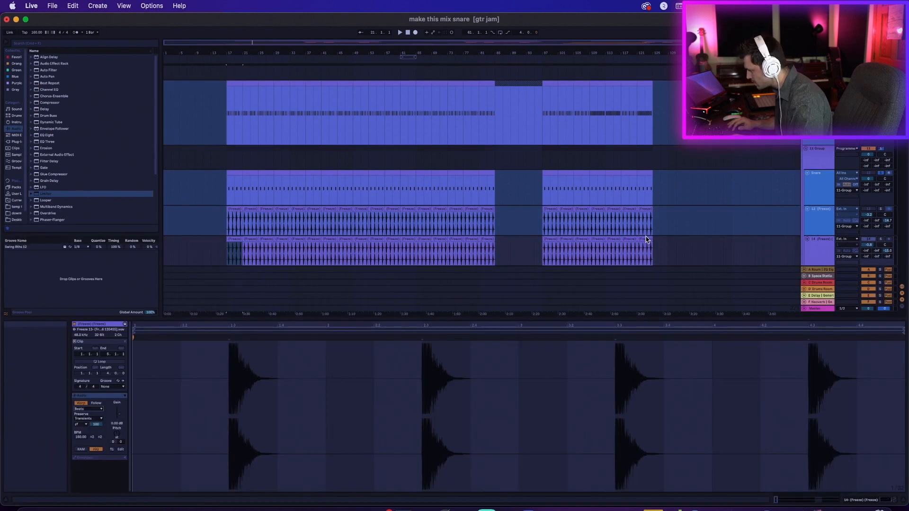
- Set the warp mode of all snare clips on track 14 to Complex Pro and play the original Snare track
click(645, 239)
shift+click(229, 239)
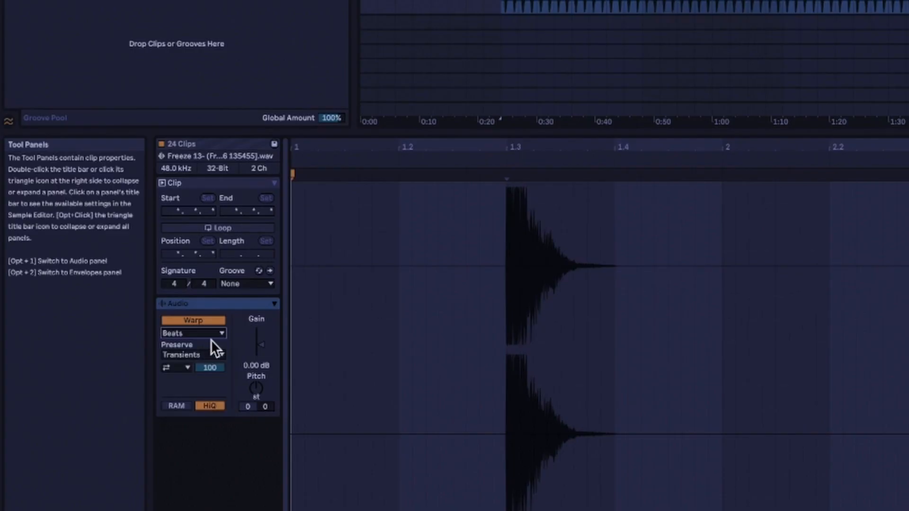
click(215, 334)
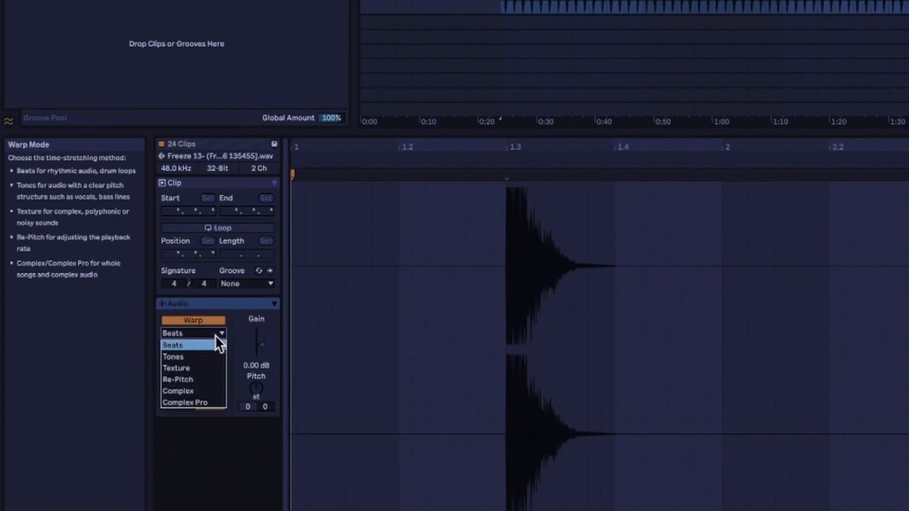
click(215, 400)
click(256, 366)
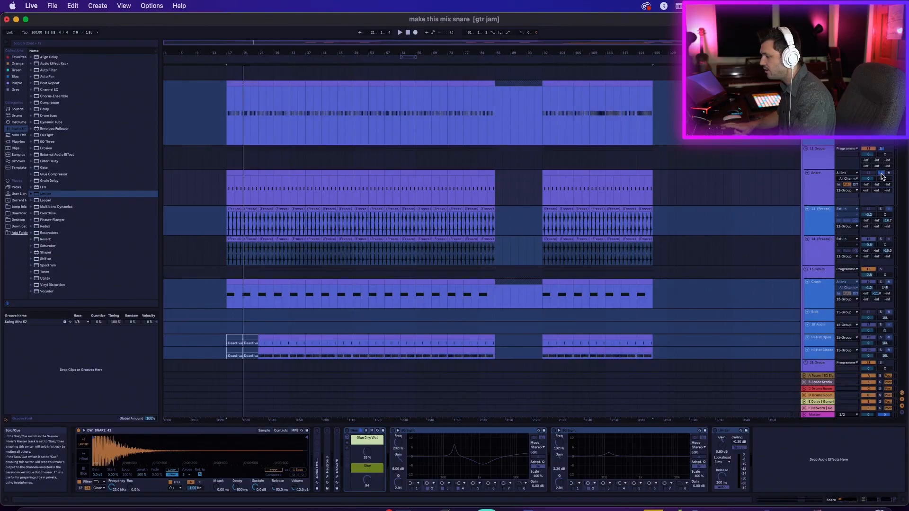
key(space)
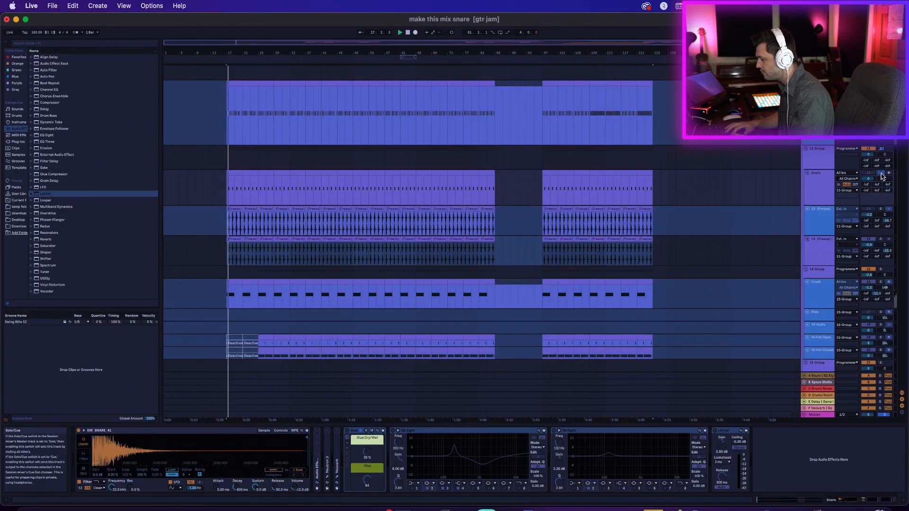